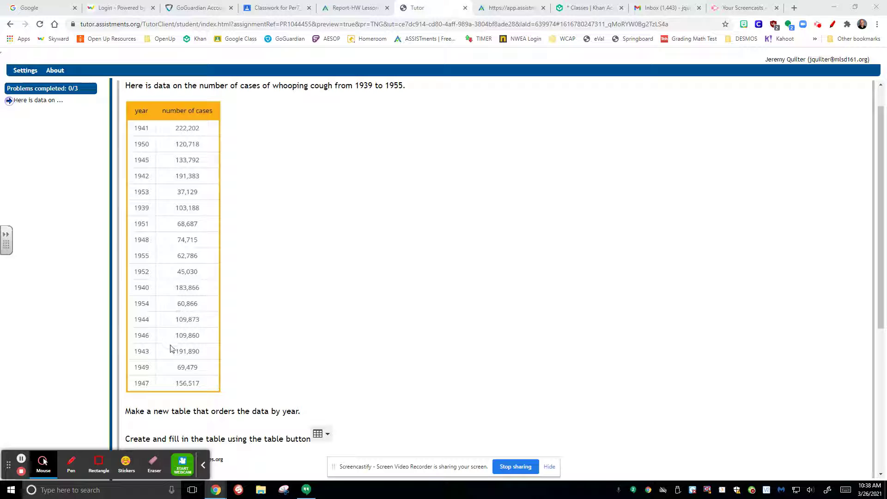
# Step: Insert a table with two columns and two rows into the answer box of the whooping cough question
pyautogui.scroll(-2, 231, 378)
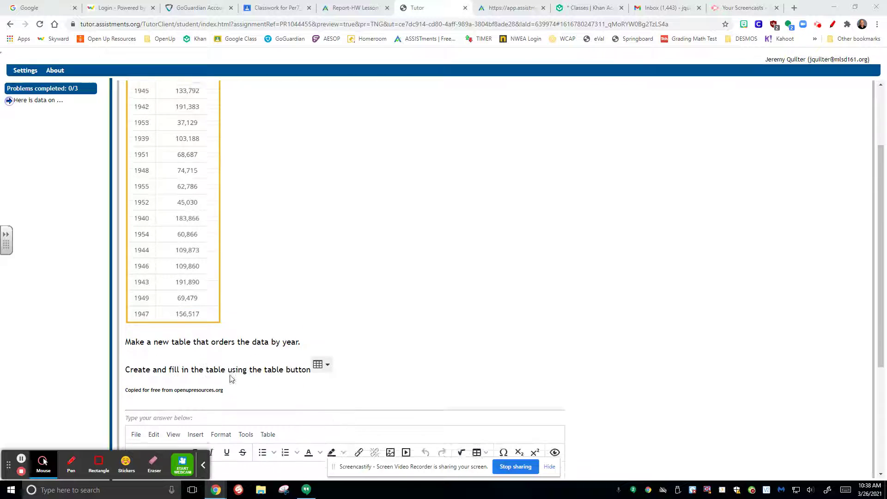
pyautogui.scroll(-2, 232, 378)
pyautogui.moveTo(129, 302); pyautogui.dragTo(324, 300)
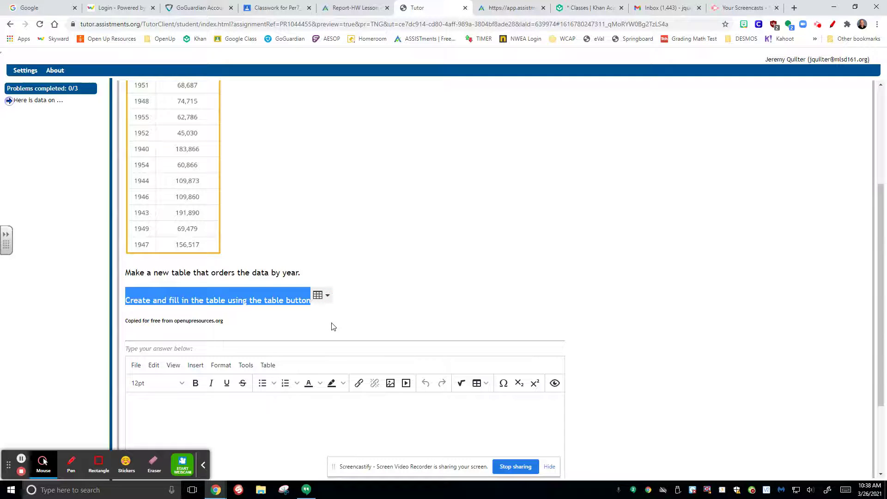
pyautogui.scroll(-2, 331, 327)
pyautogui.click(309, 377)
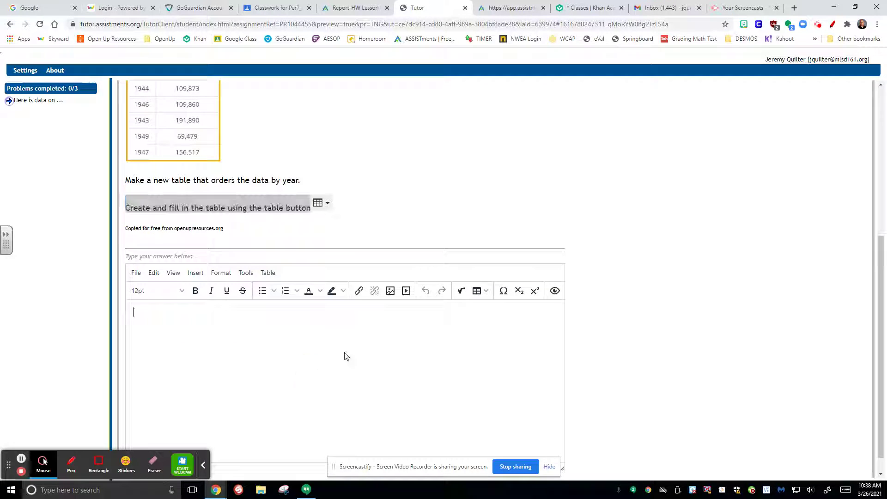
pyautogui.click(486, 292)
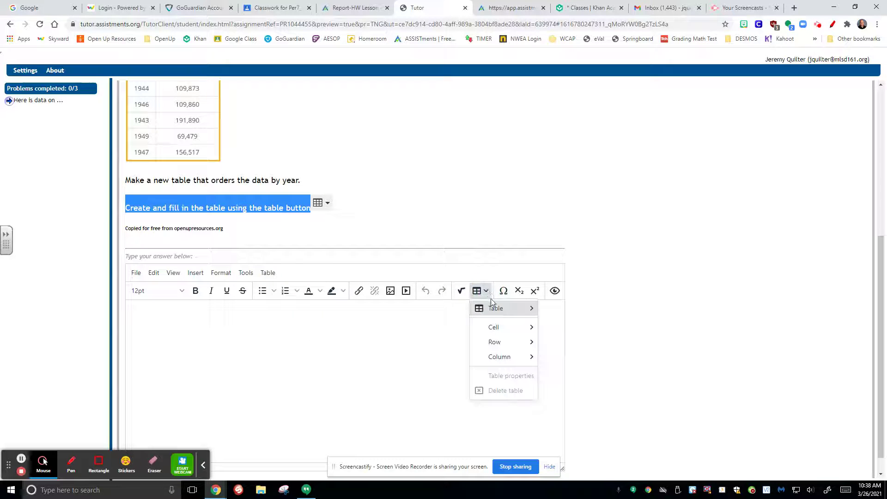
pyautogui.moveTo(503, 309)
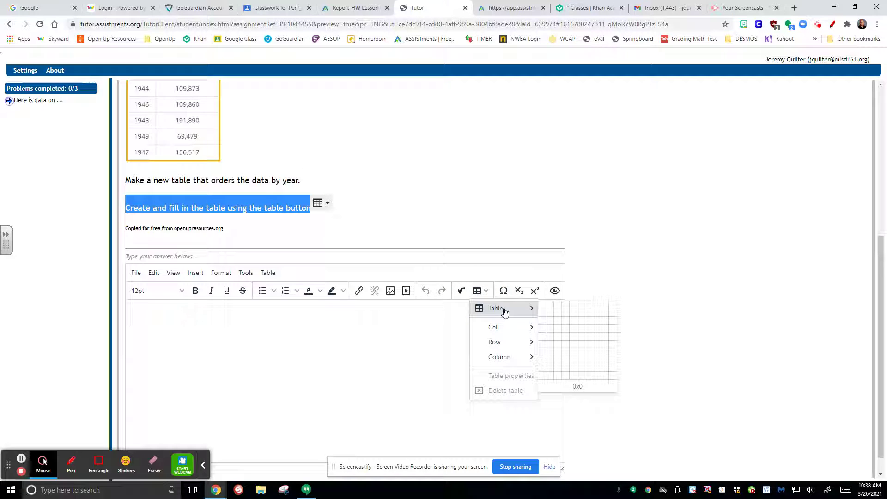
pyautogui.click(547, 312)
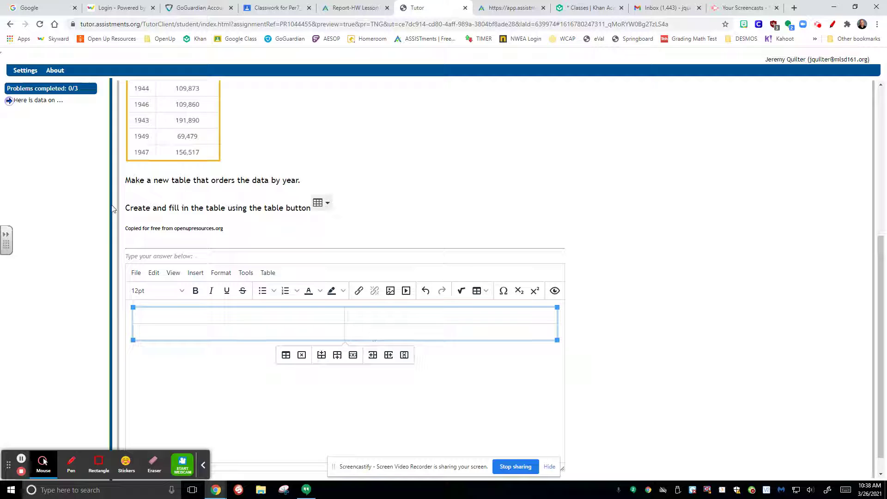
# Step: Fill the table rows with 1947 and 156,517, and 1949 and 69,479, and add an empty row at the end
pyautogui.click(135, 123)
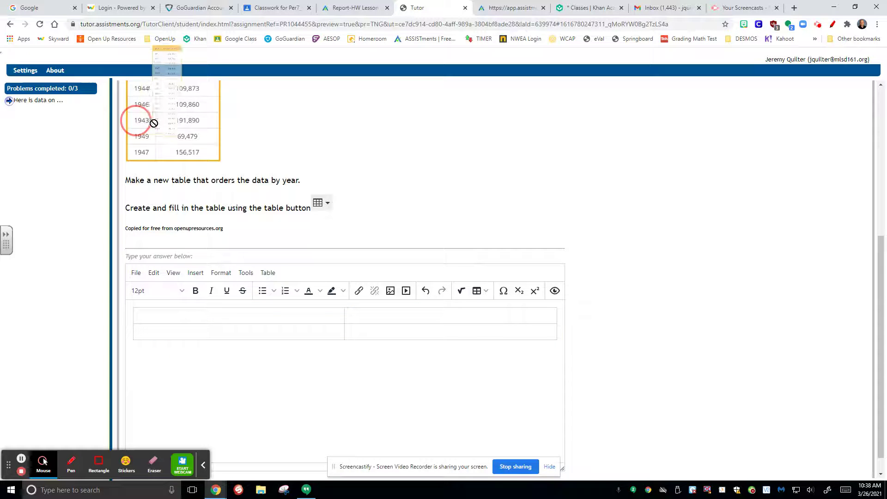
pyautogui.click(165, 130)
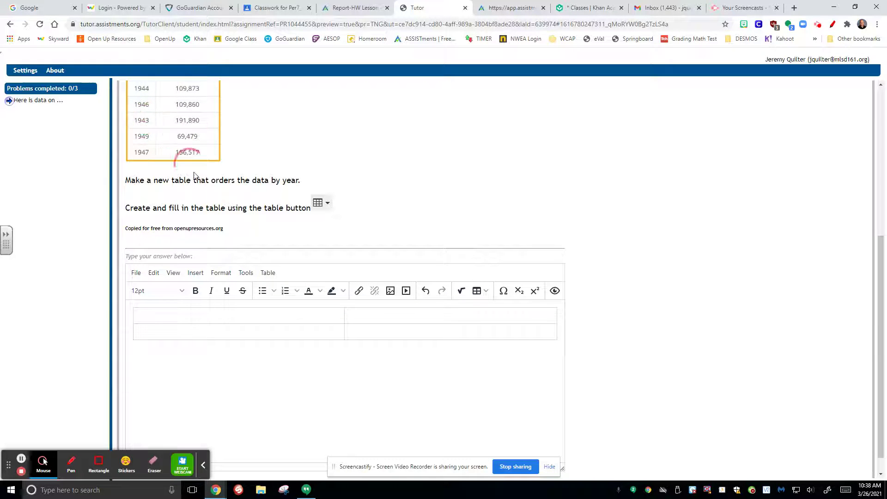
pyautogui.click(193, 318)
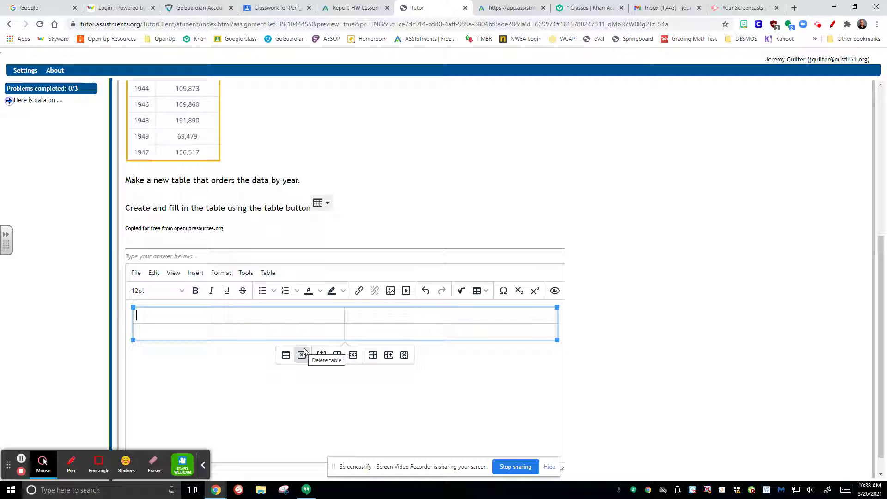
pyautogui.write('1947 ')
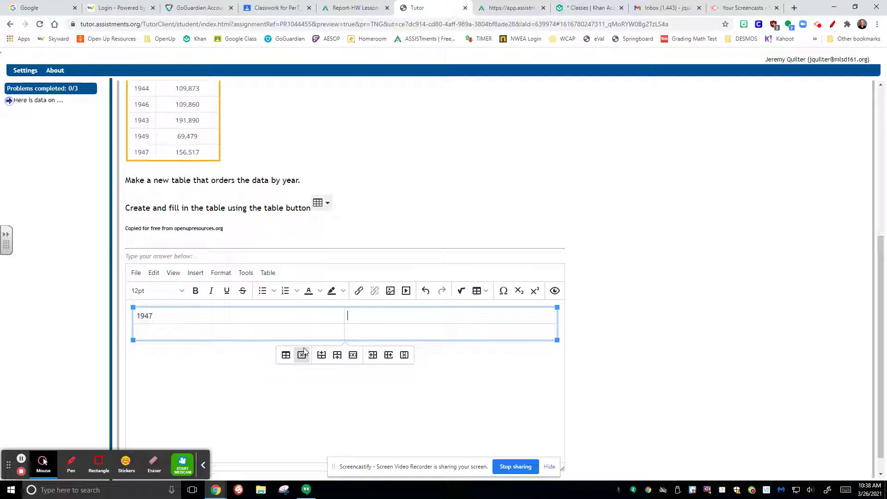
pyautogui.write('156,517 ')
pyautogui.write('1949 ')
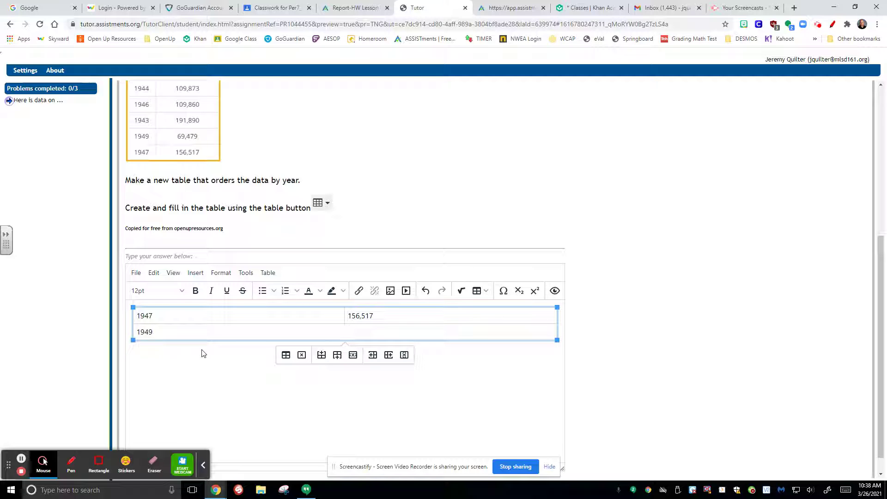
pyautogui.write('69,479')
pyautogui.press('Tab')
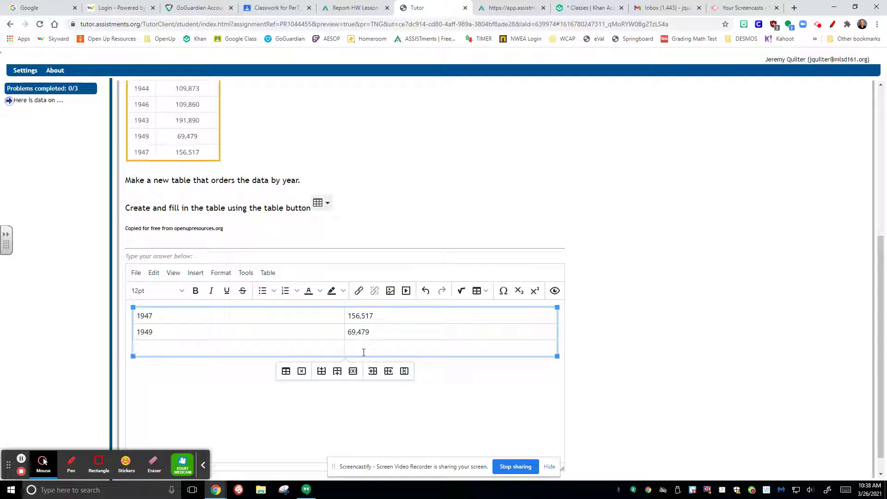
# Step: Try inserting an empty row after the 1947 row, and undo the insertion
pyautogui.click(138, 312)
pyautogui.click(155, 333)
pyautogui.moveTo(139, 315); pyautogui.dragTo(175, 336)
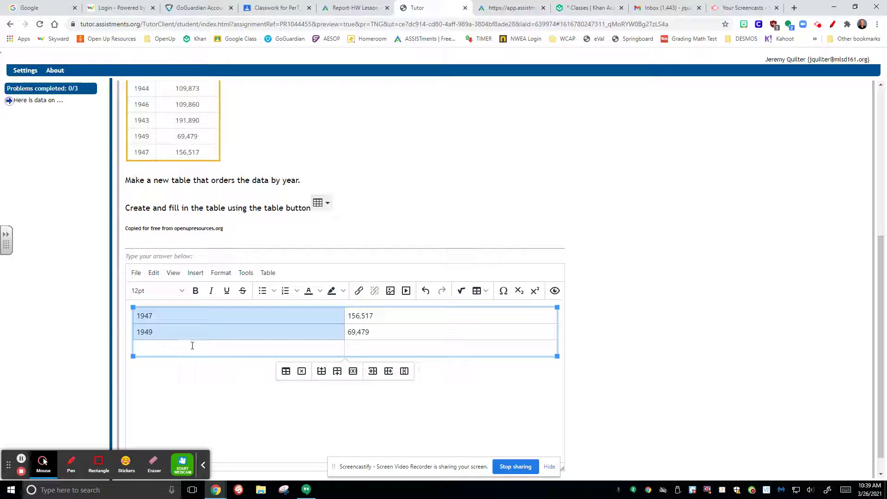
pyautogui.click(190, 343)
pyautogui.doubleClick(184, 316)
pyautogui.moveTo(251, 315); pyautogui.dragTo(441, 314)
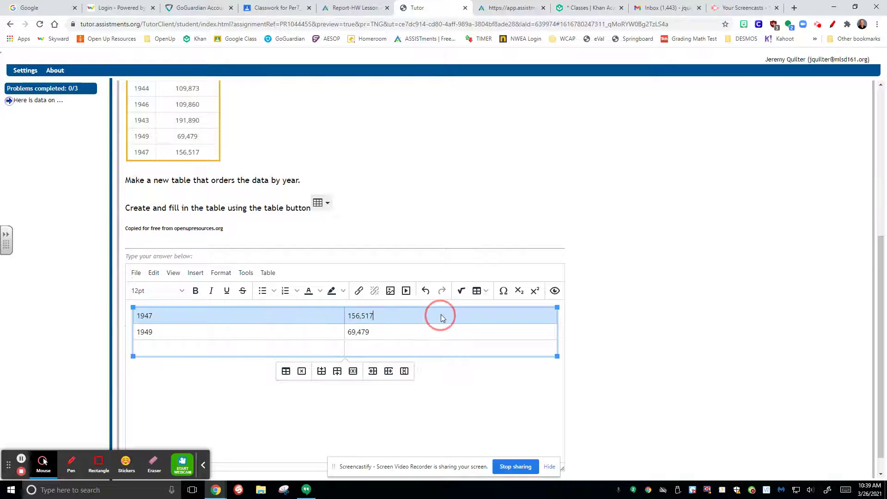
pyautogui.rightClick(442, 314)
pyautogui.moveTo(478, 359)
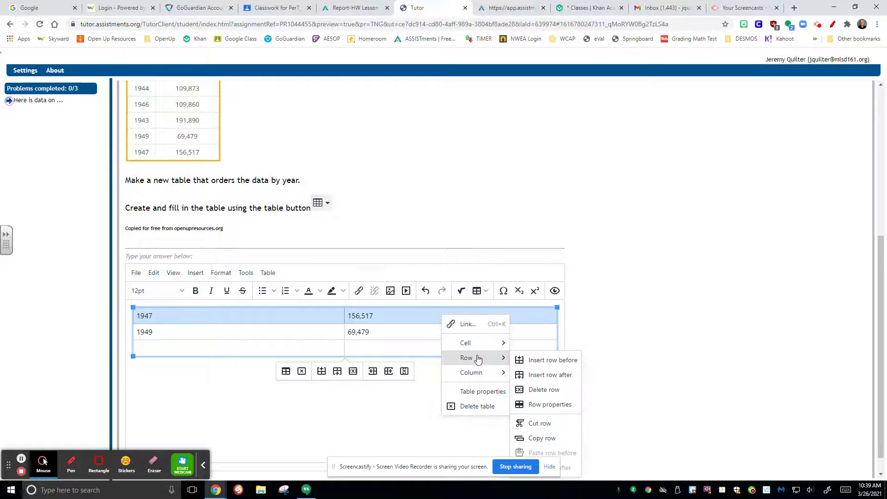
pyautogui.click(552, 374)
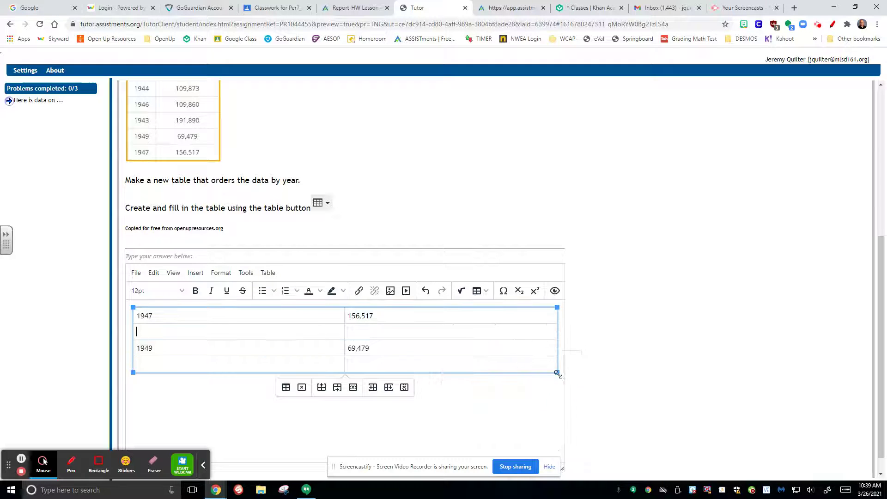
pyautogui.hotkey('ctrl', 'z')
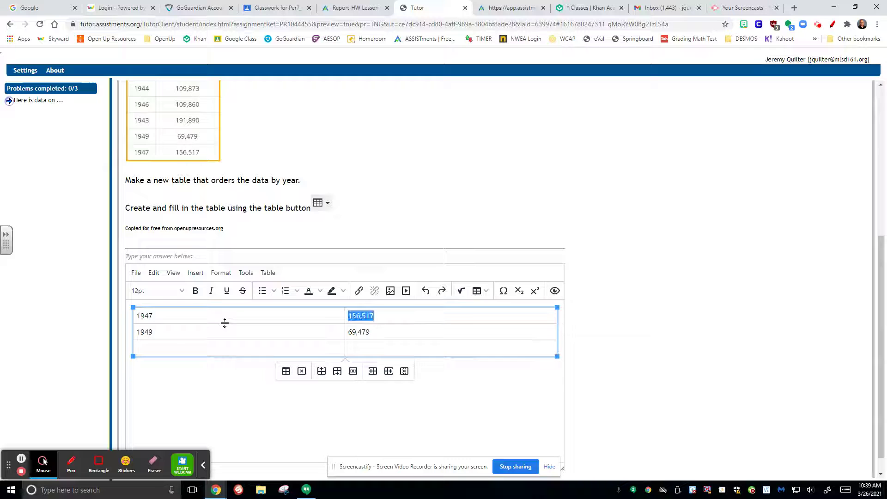
# Step: Insert an empty row before the 1947 row of the answer table
pyautogui.moveTo(139, 317); pyautogui.dragTo(418, 320)
pyautogui.rightClick(418, 320)
pyautogui.moveTo(444, 359)
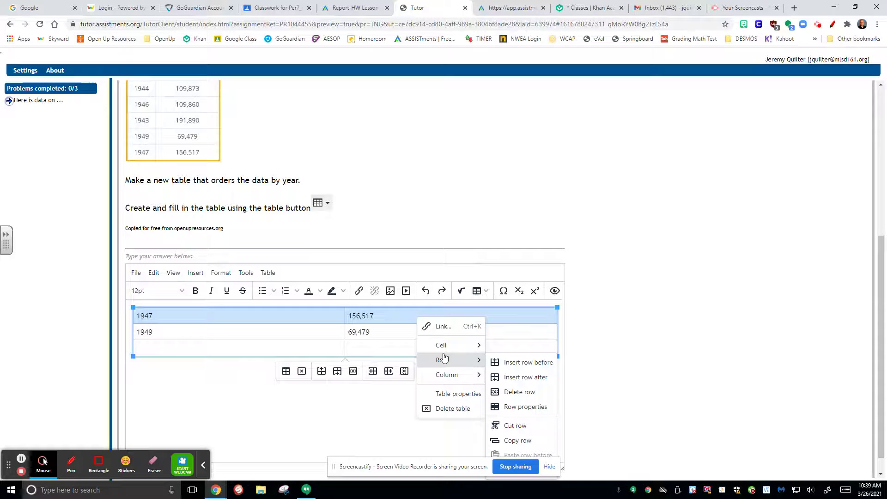
pyautogui.click(503, 362)
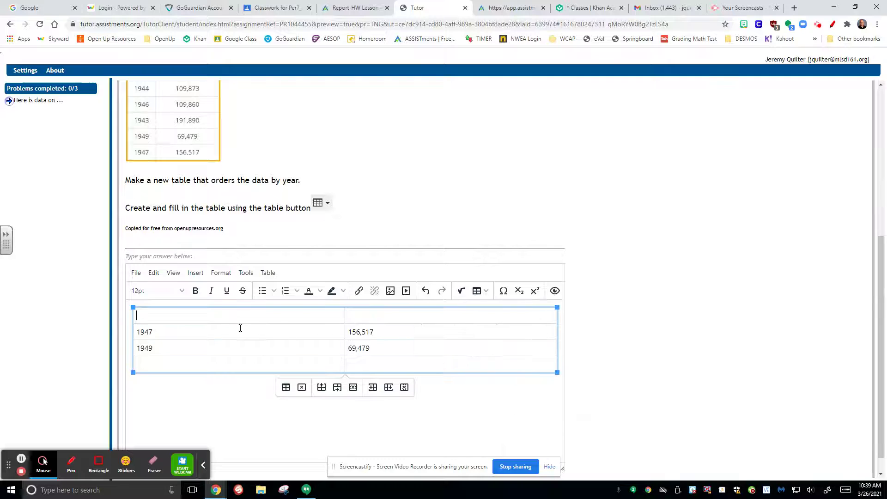
# Step: Enter the column headings "Year" and "Number of Cases" in the empty first row of the table
pyautogui.write('Year')
pyautogui.scroll(5, 207, 252)
pyautogui.scroll(-5, 208, 249)
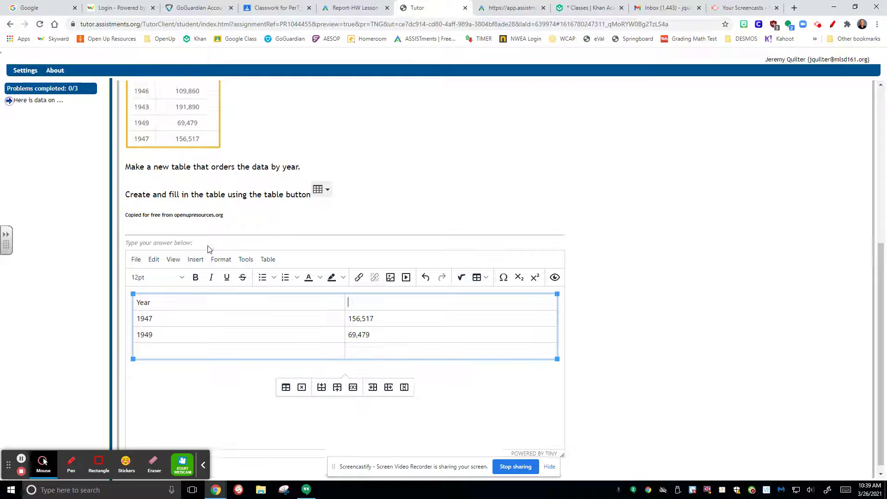
pyautogui.write('Number of')
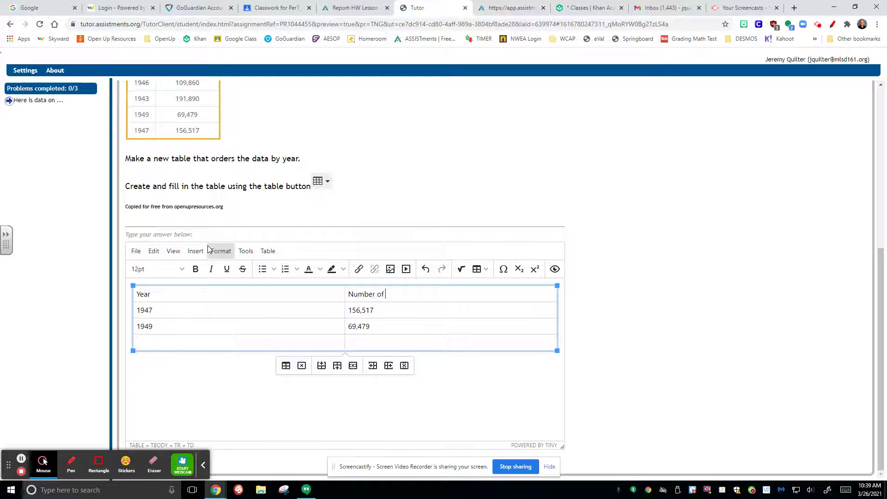
pyautogui.write(' Cases')
pyautogui.click(585, 281)
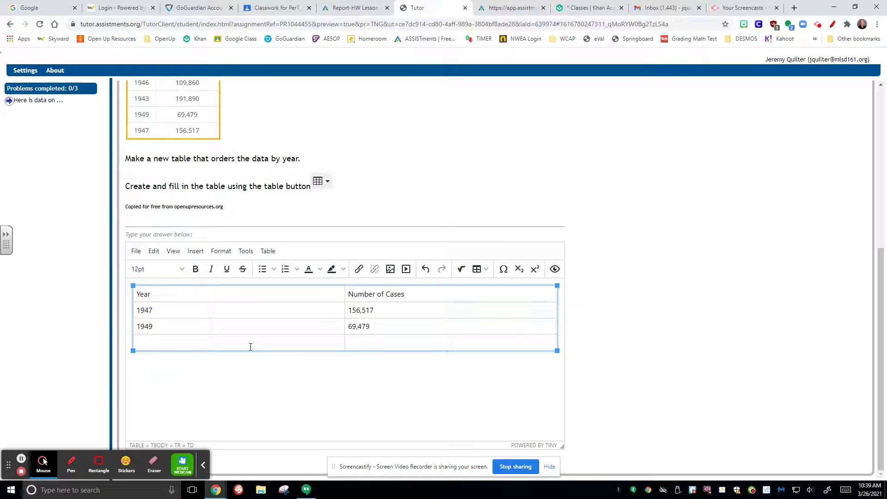
# Step: Switch to the ASSISTments problem page and examine Parts B and C of the whooping cough problem along with its data table
pyautogui.click(499, 8)
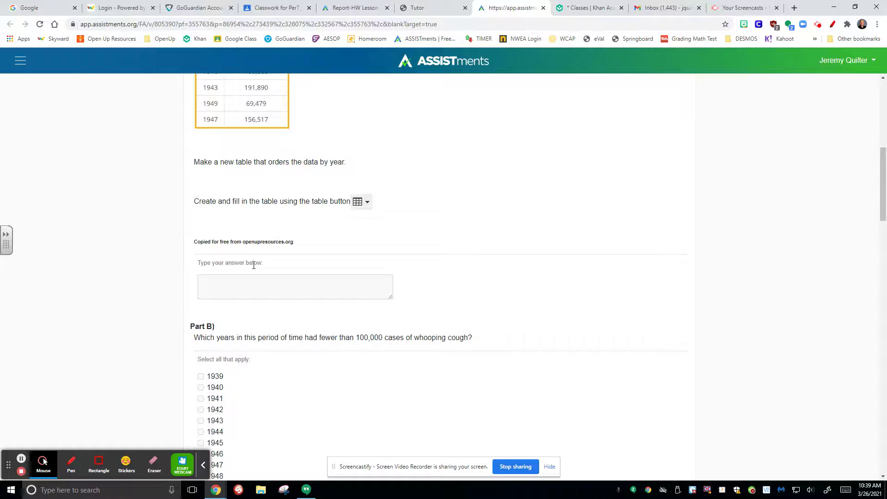
pyautogui.scroll(-4, 252, 270)
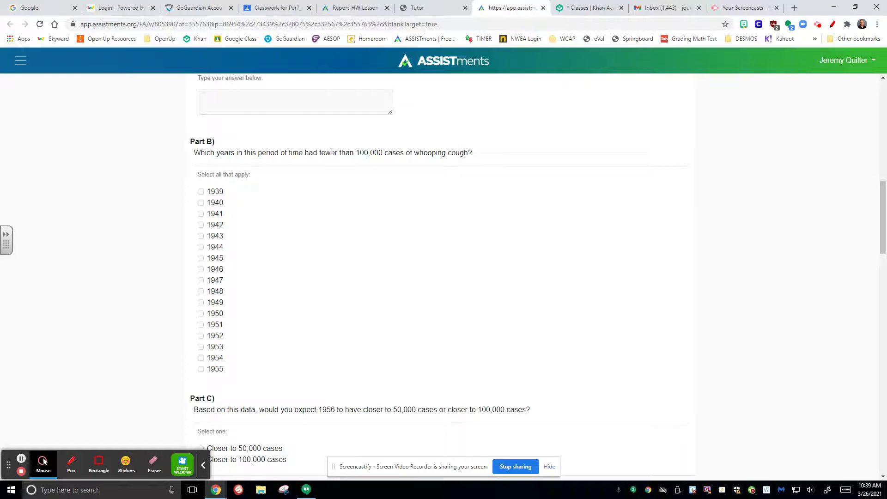
pyautogui.moveTo(318, 152); pyautogui.dragTo(403, 153)
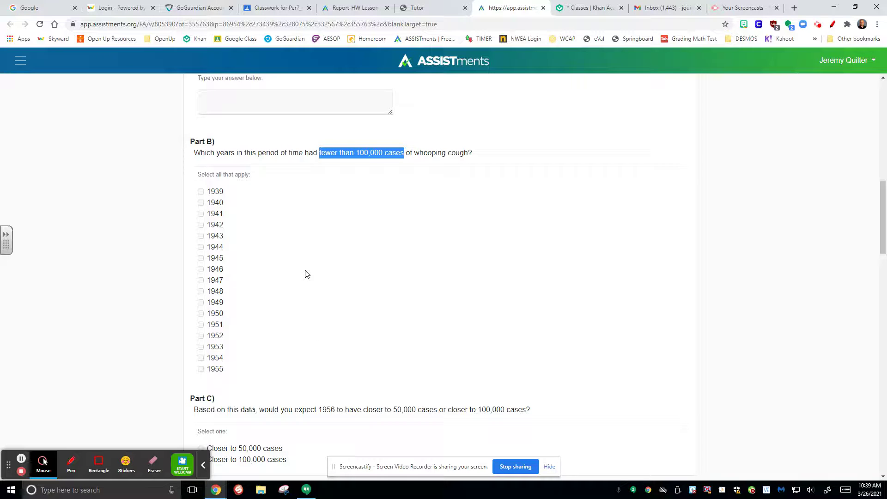
pyautogui.scroll(-2, 283, 304)
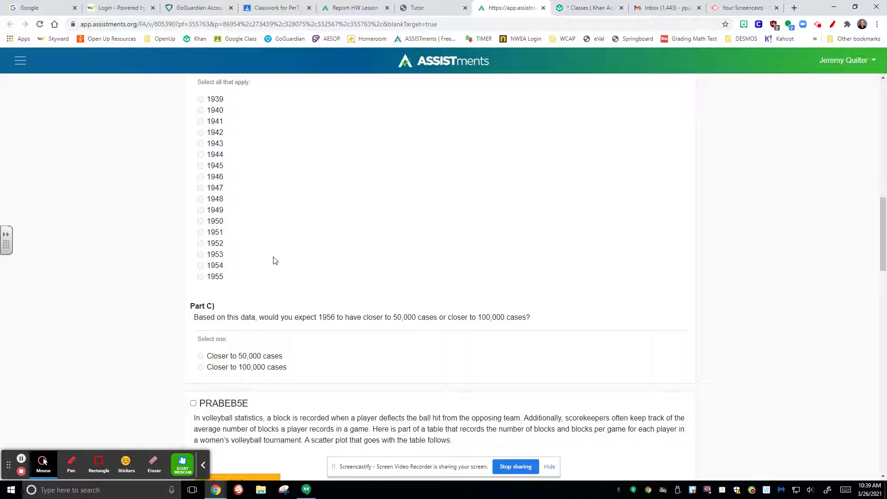
pyautogui.scroll(-1, 273, 309)
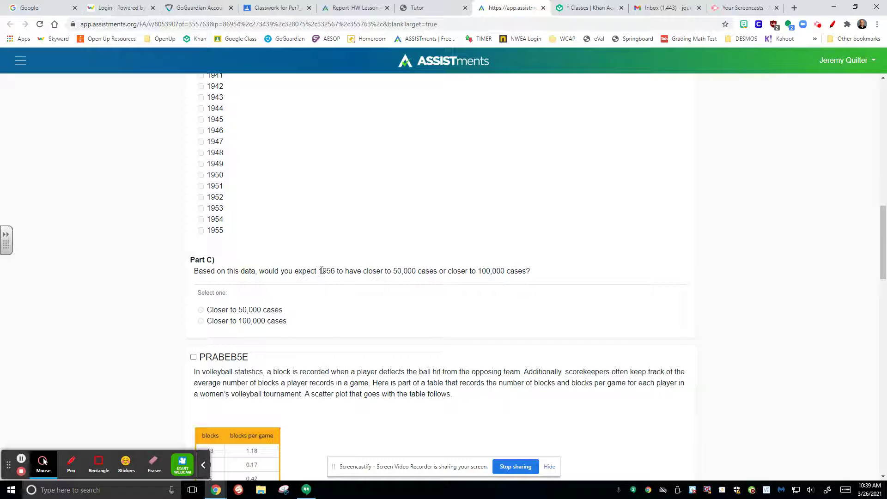
pyautogui.moveTo(320, 270); pyautogui.dragTo(342, 270)
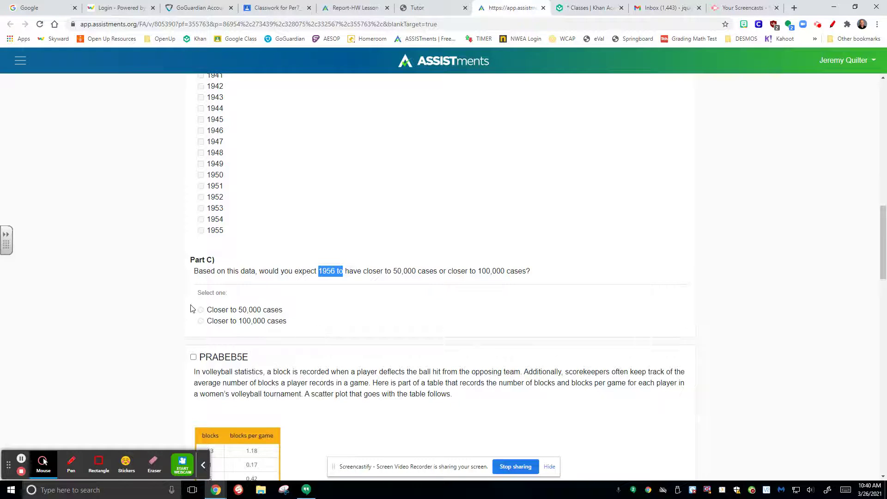
pyautogui.scroll(-1, 195, 331)
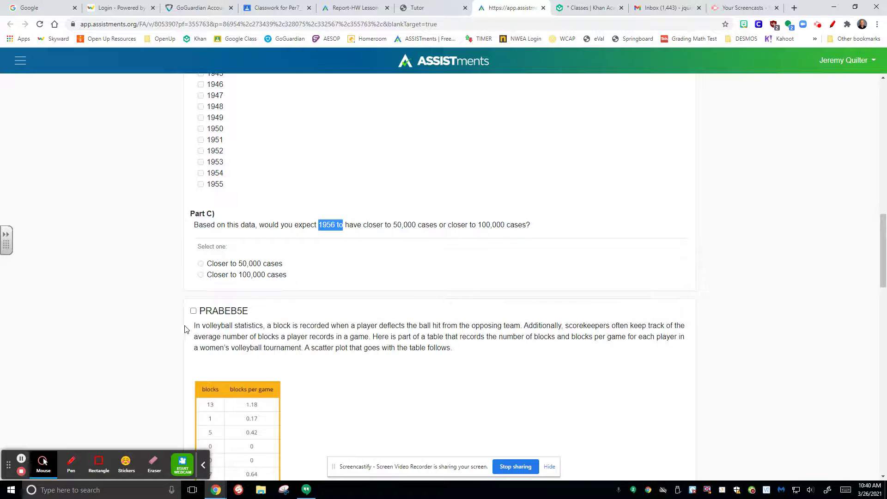
pyautogui.scroll(10, 184, 328)
pyautogui.scroll(4, 184, 329)
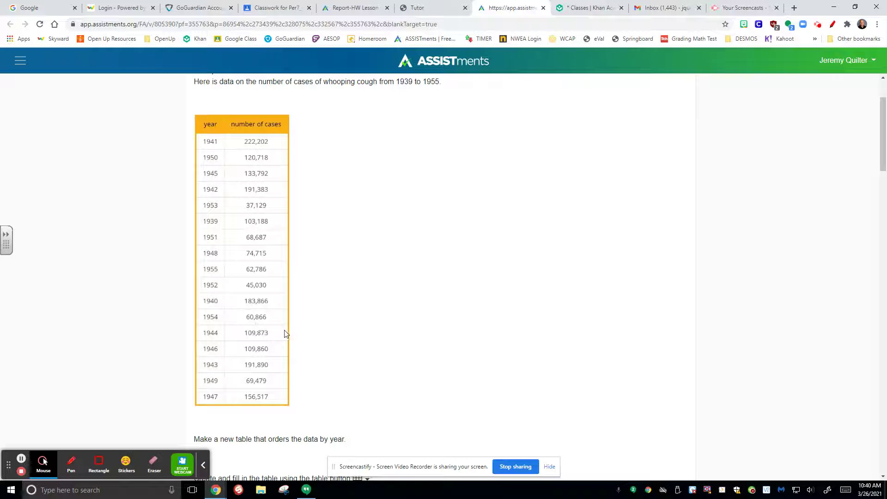
pyautogui.scroll(-6, 347, 344)
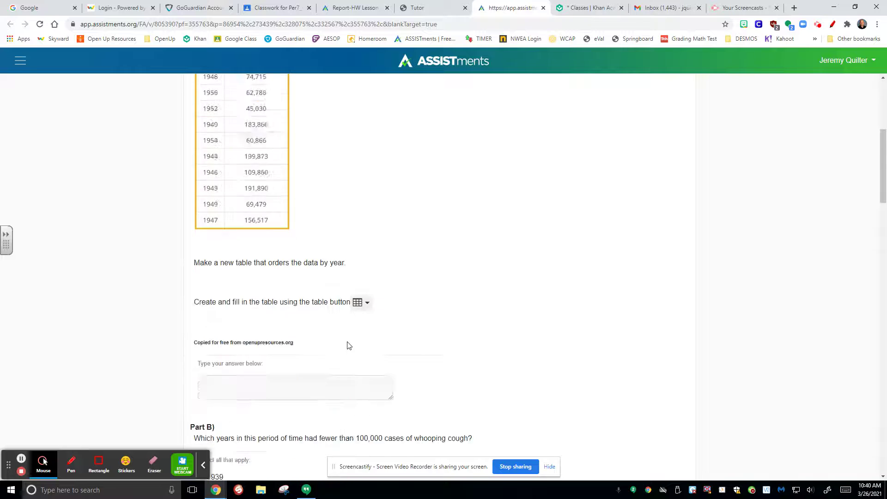
# Step: Underline the cylinder volume question in problem PRABEB5F with the red pen and write the formula V = πr²h beside it
pyautogui.scroll(-20, 347, 344)
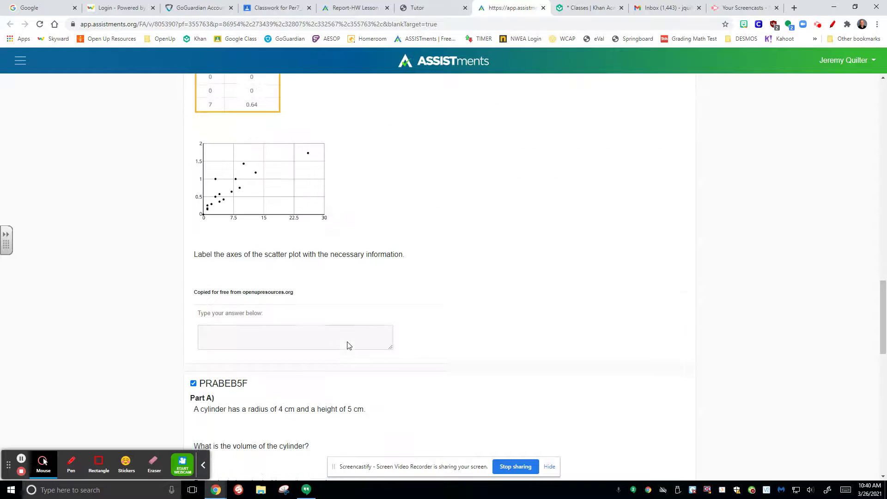
pyautogui.scroll(-1, 349, 346)
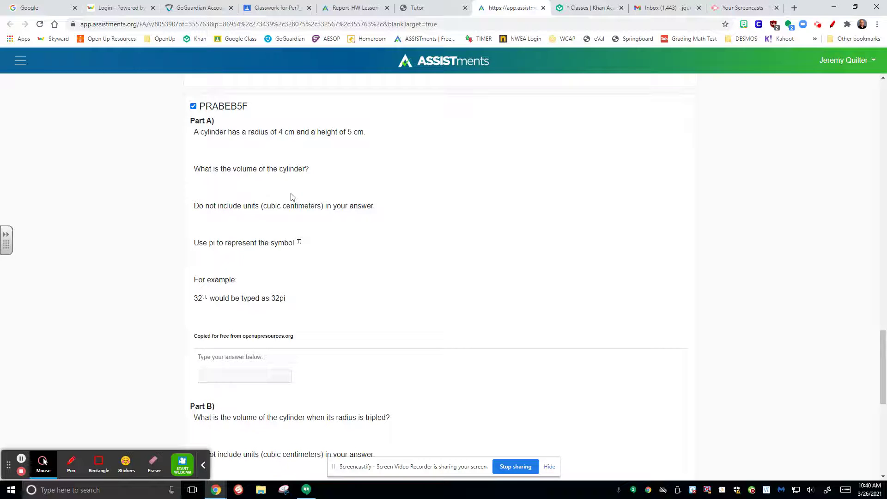
pyautogui.hotkey('alt', 'p')
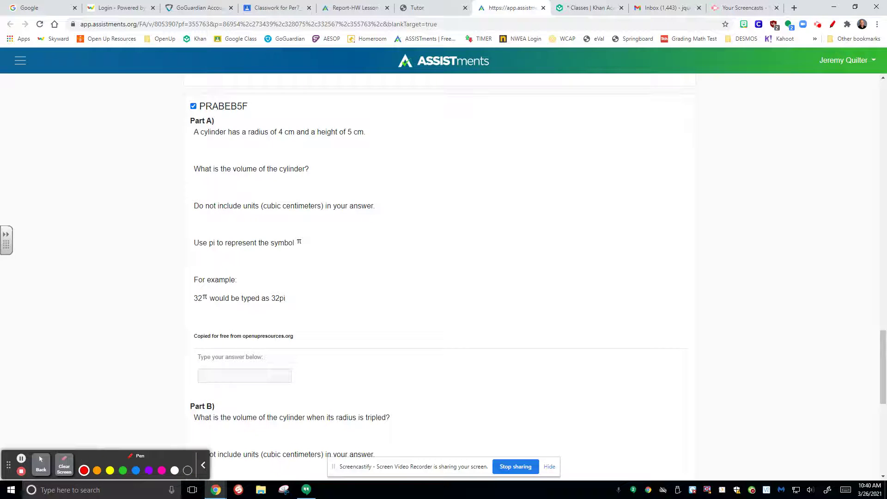
pyautogui.moveTo(198, 179)
pyautogui.mouseDown()
pyautogui.moveTo(349, 190)
pyautogui.moveTo(355, 169)
pyautogui.mouseUp()
pyautogui.moveTo(365, 174); pyautogui.dragTo(375, 174)
pyautogui.moveTo(368, 183); pyautogui.dragTo(391, 190)
pyautogui.moveTo(399, 175); pyautogui.dragTo(398, 180)
pyautogui.moveTo(385, 176)
pyautogui.mouseDown()
pyautogui.moveTo(442, 172)
pyautogui.moveTo(472, 192)
pyautogui.mouseUp()
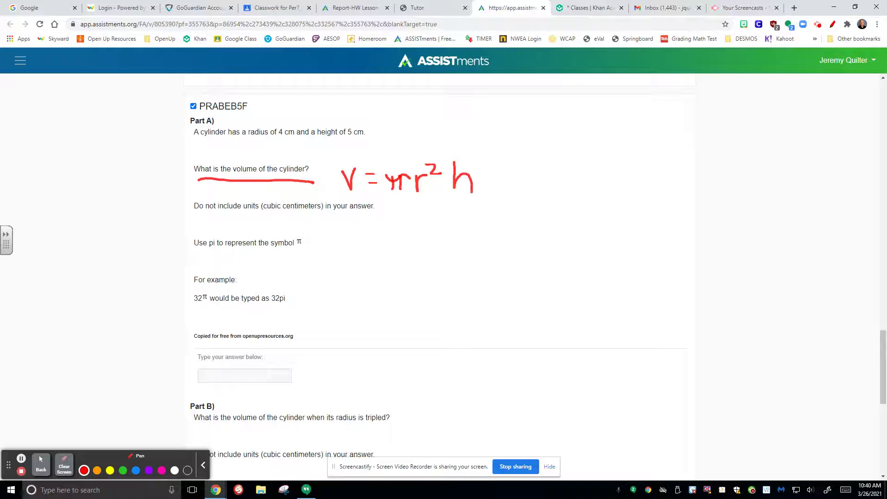
# Step: Mark up Part A in red: underline the radius, height, units and pi instructions, and underline and circle the 32pi example
pyautogui.moveTo(247, 141); pyautogui.dragTo(368, 144)
pyautogui.moveTo(232, 215); pyautogui.dragTo(352, 215)
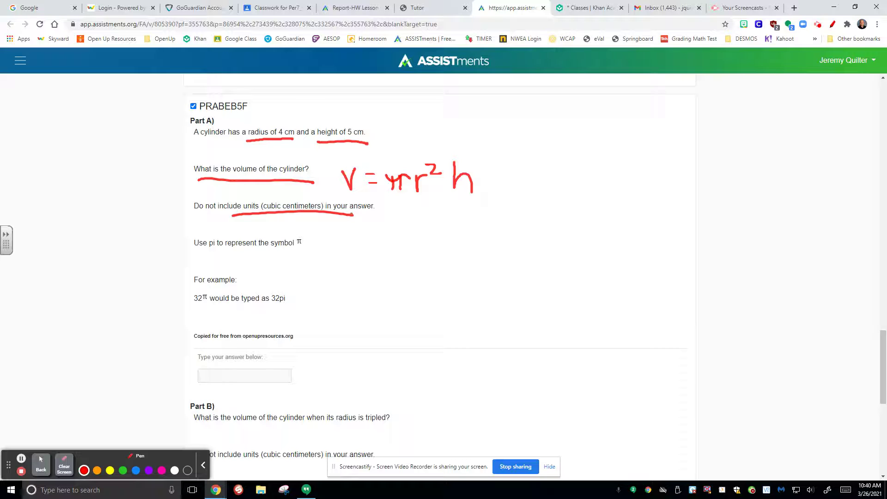
pyautogui.moveTo(197, 253); pyautogui.dragTo(302, 255)
pyautogui.moveTo(193, 306)
pyautogui.mouseDown()
pyautogui.moveTo(223, 311)
pyautogui.moveTo(184, 299)
pyautogui.moveTo(203, 310)
pyautogui.mouseUp()
pyautogui.moveTo(270, 305); pyautogui.dragTo(295, 305)
# Step: Underline "tripled?" and "volume of" in the Part B question with the red pen
pyautogui.click(41, 462)
pyautogui.scroll(-5, 149, 372)
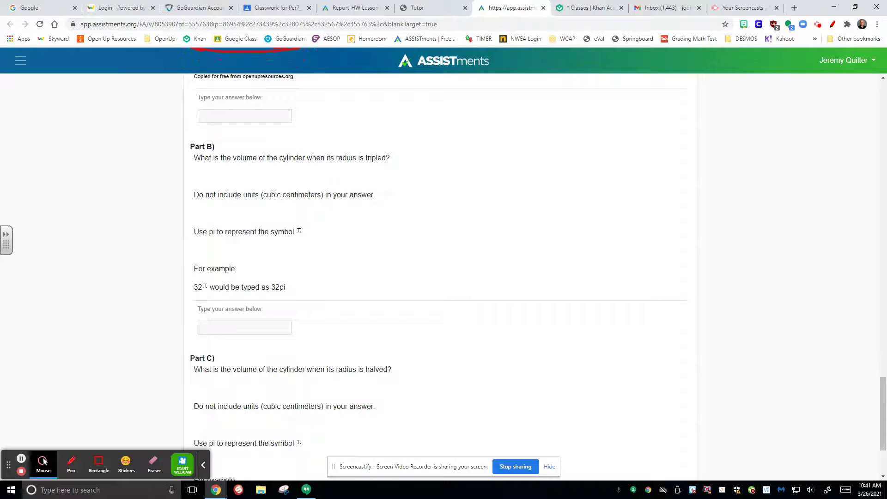
pyautogui.click(71, 462)
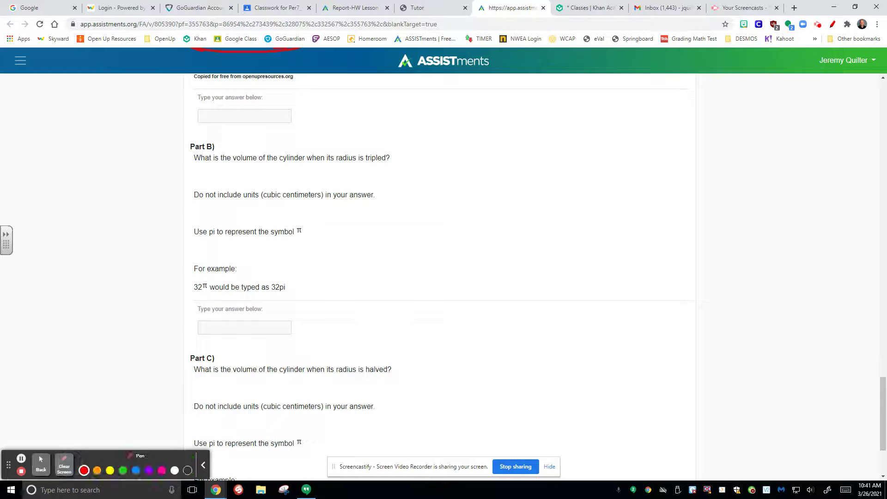
pyautogui.moveTo(361, 163); pyautogui.dragTo(392, 167)
pyautogui.click(40, 464)
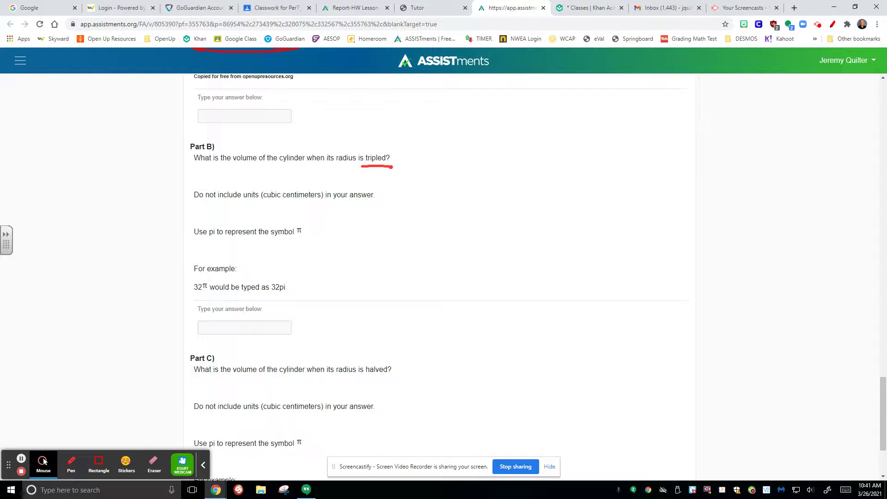
pyautogui.scroll(5, 146, 396)
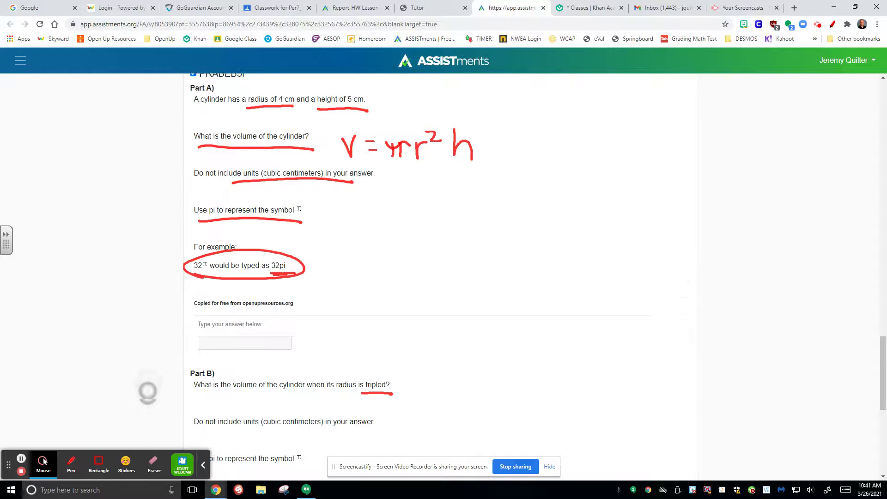
pyautogui.scroll(-5, 147, 398)
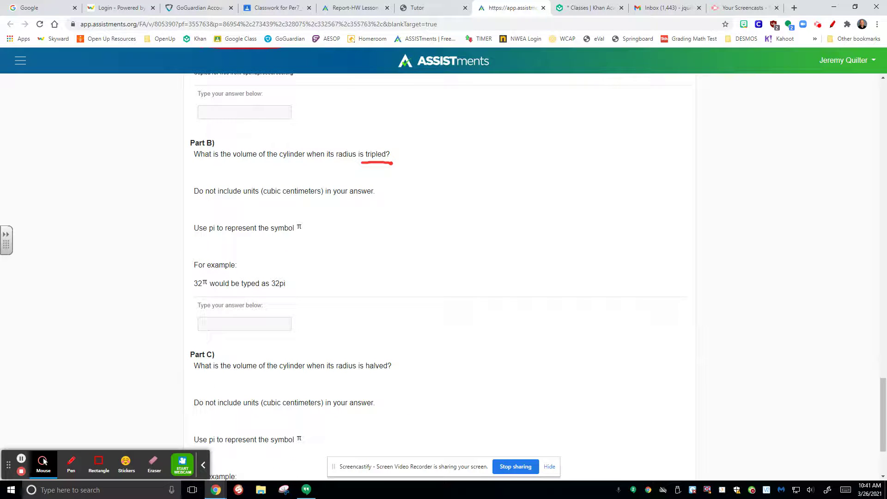
pyautogui.click(71, 463)
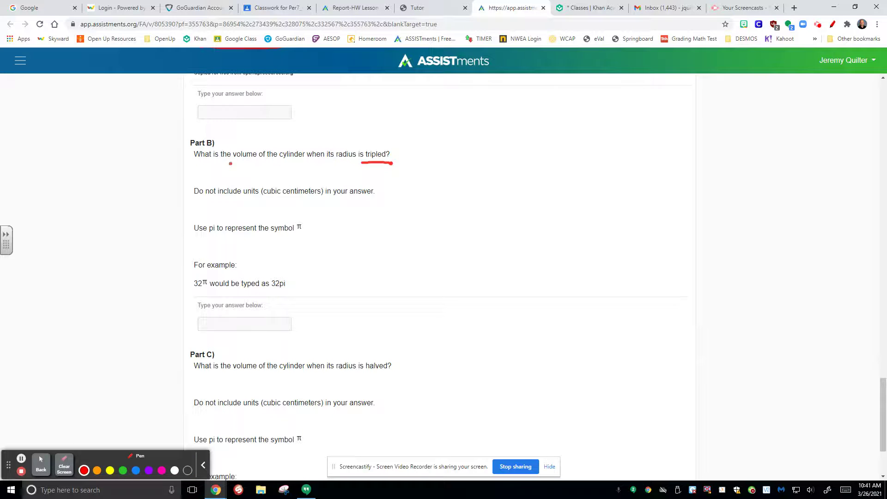
pyautogui.moveTo(231, 163); pyautogui.dragTo(265, 163)
# Step: Handwrite the tripled-radius formula V = π 3(r)² h in red beside the Part B question
pyautogui.moveTo(422, 161)
pyautogui.mouseDown()
pyautogui.moveTo(430, 187)
pyautogui.moveTo(439, 158)
pyautogui.moveTo(457, 169)
pyautogui.mouseUp()
pyautogui.moveTo(442, 180); pyautogui.dragTo(479, 186)
pyautogui.moveTo(460, 170)
pyautogui.mouseDown()
pyautogui.moveTo(481, 163)
pyautogui.moveTo(510, 172)
pyautogui.moveTo(499, 186)
pyautogui.moveTo(518, 187)
pyautogui.mouseUp()
pyautogui.moveTo(519, 174)
pyautogui.mouseDown()
pyautogui.moveTo(539, 156)
pyautogui.moveTo(543, 165)
pyautogui.moveTo(529, 192)
pyautogui.moveTo(518, 192)
pyautogui.mouseUp()
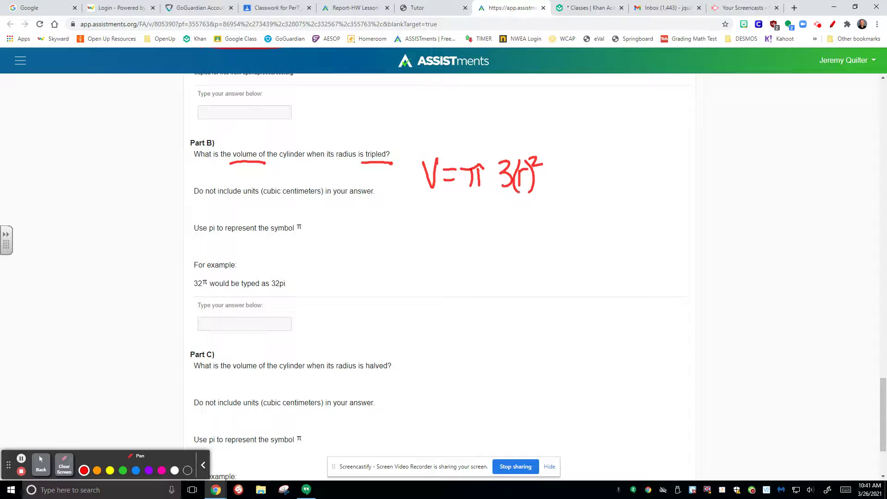
pyautogui.moveTo(556, 154)
pyautogui.mouseDown()
pyautogui.moveTo(551, 187)
pyautogui.moveTo(566, 196)
pyautogui.mouseUp()
# Step: Write the rearranged form = 3(πr²h) beneath the Part B formula and underline the "Use pi to represent the symbol π" instruction
pyautogui.moveTo(443, 217)
pyautogui.mouseDown()
pyautogui.moveTo(456, 216)
pyautogui.moveTo(458, 228)
pyautogui.moveTo(478, 224)
pyautogui.moveTo(471, 237)
pyautogui.mouseUp()
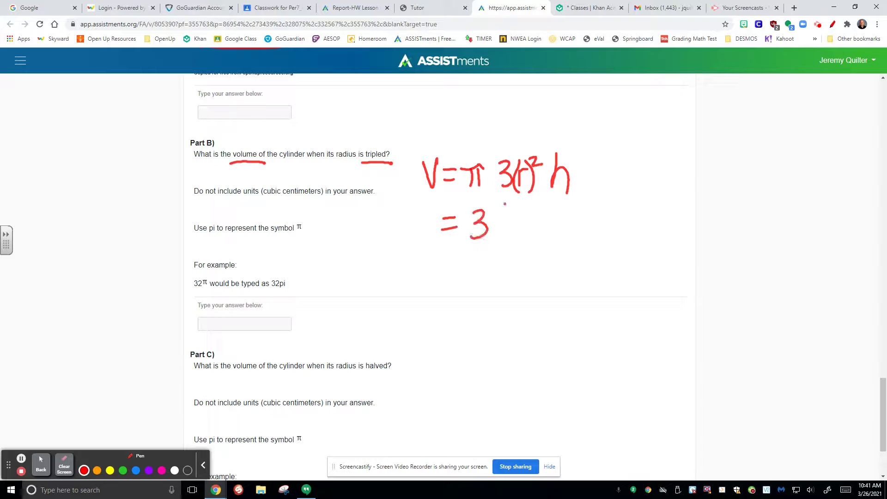
pyautogui.moveTo(504, 204)
pyautogui.mouseDown()
pyautogui.moveTo(507, 241)
pyautogui.moveTo(523, 233)
pyautogui.mouseUp()
pyautogui.moveTo(508, 223); pyautogui.dragTo(566, 210)
pyautogui.moveTo(572, 197); pyautogui.dragTo(583, 249)
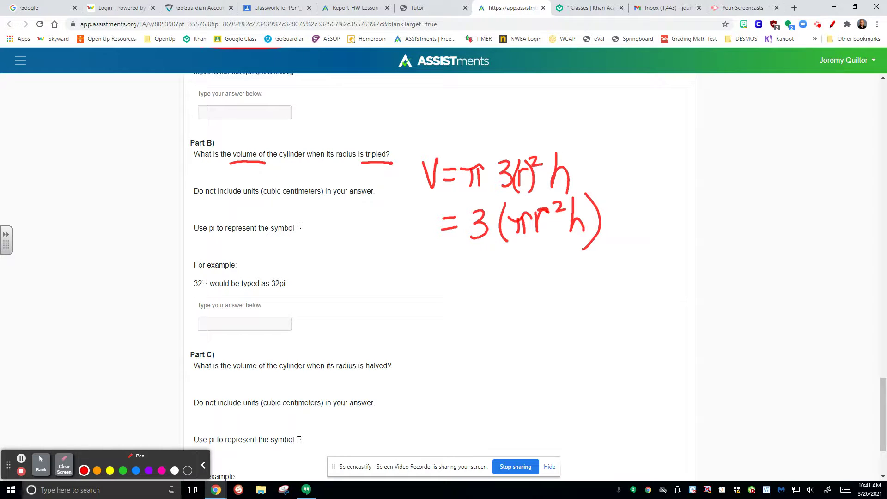
pyautogui.moveTo(190, 242); pyautogui.dragTo(340, 246)
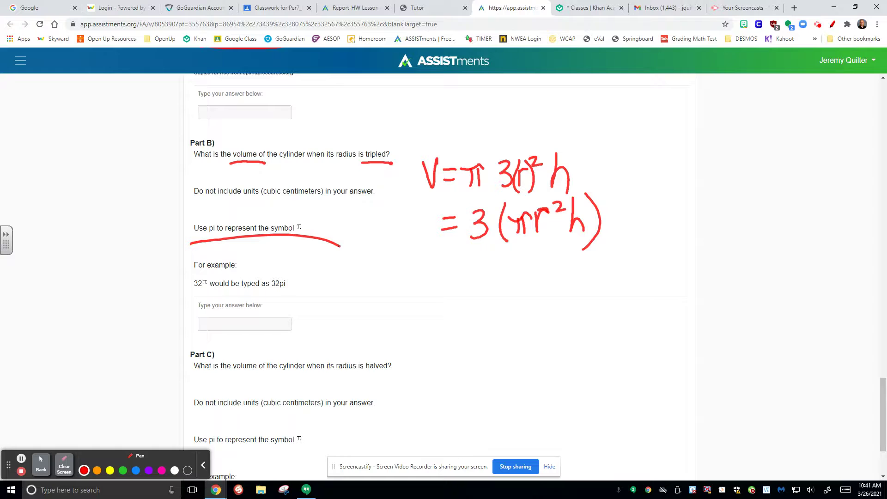
# Step: Underline the factor 3 in the rearranged Part B formula and "radius is halved?" in the Part C question in red
pyautogui.click(41, 463)
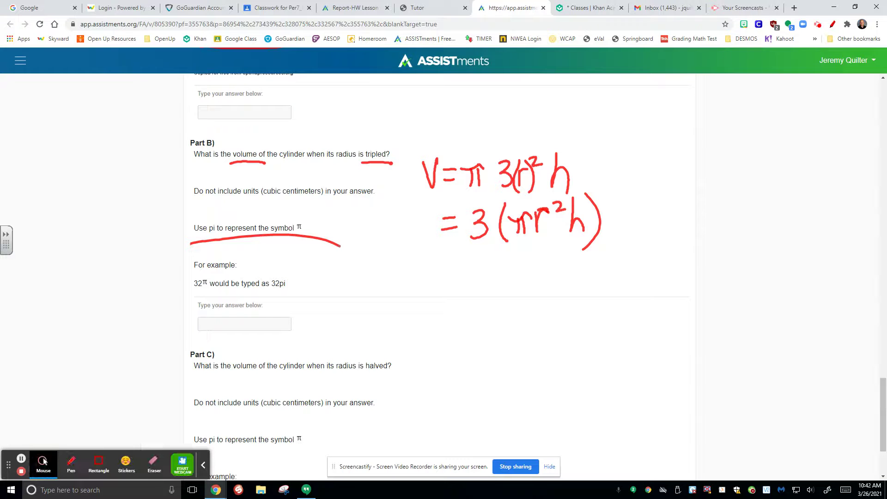
pyautogui.scroll(-3, 156, 352)
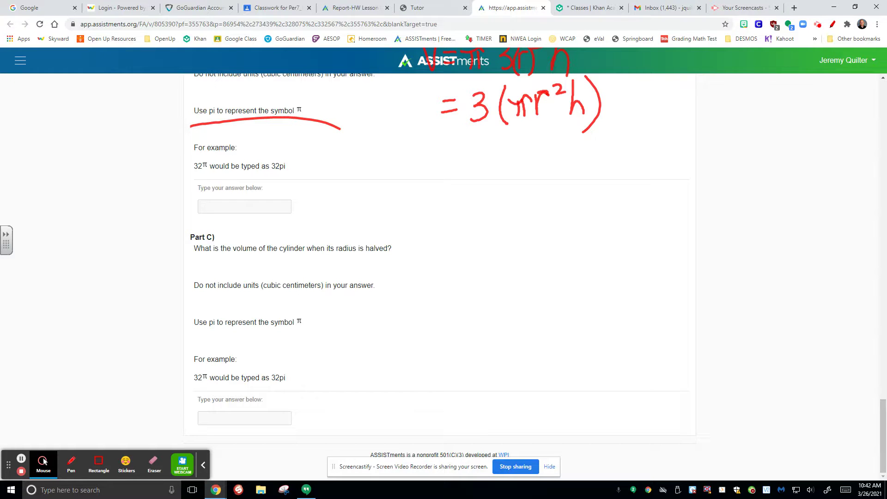
pyautogui.scroll(1, 162, 300)
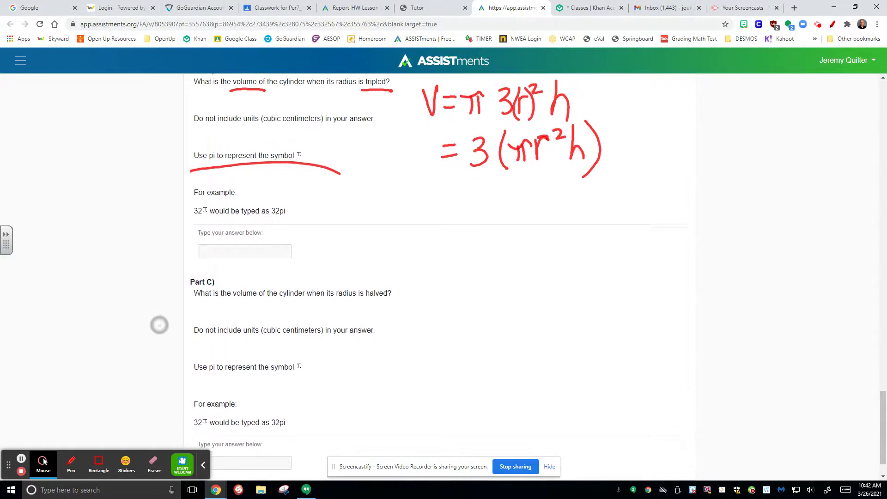
pyautogui.hotkey('alt', 'p')
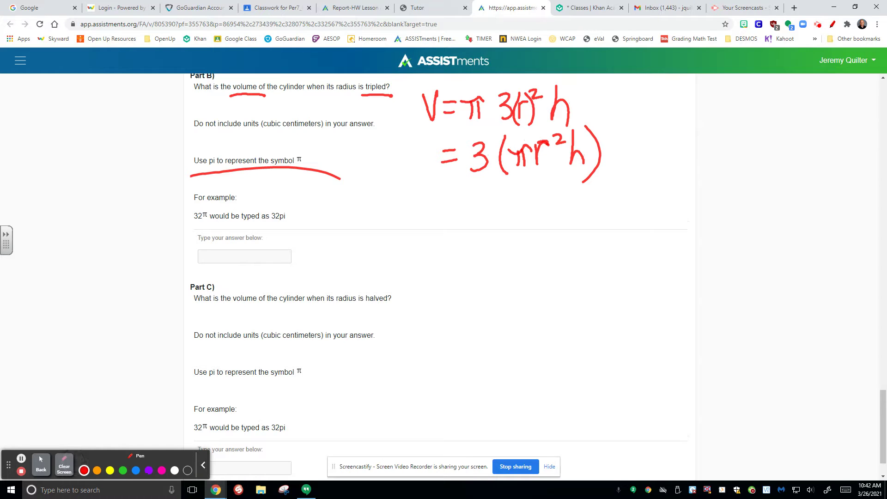
pyautogui.moveTo(482, 178)
pyautogui.mouseDown()
pyautogui.moveTo(473, 186)
pyautogui.moveTo(490, 183)
pyautogui.moveTo(467, 191)
pyautogui.mouseUp()
pyautogui.moveTo(339, 310); pyautogui.dragTo(402, 308)
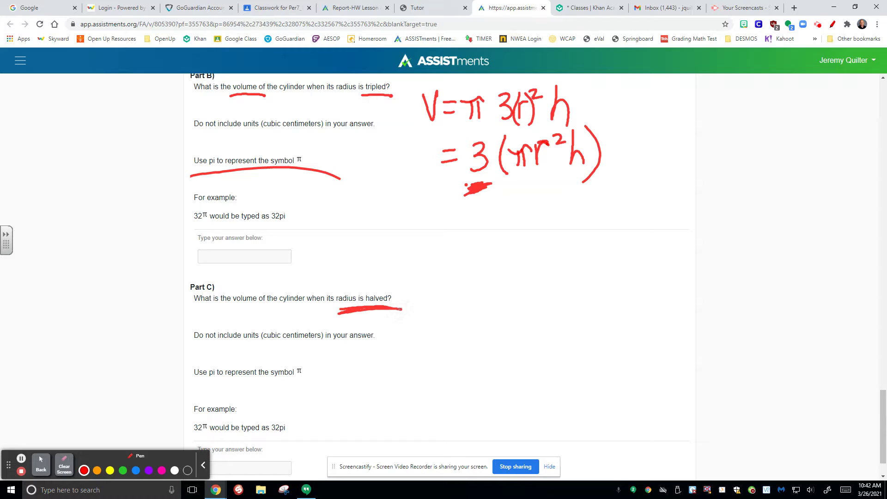